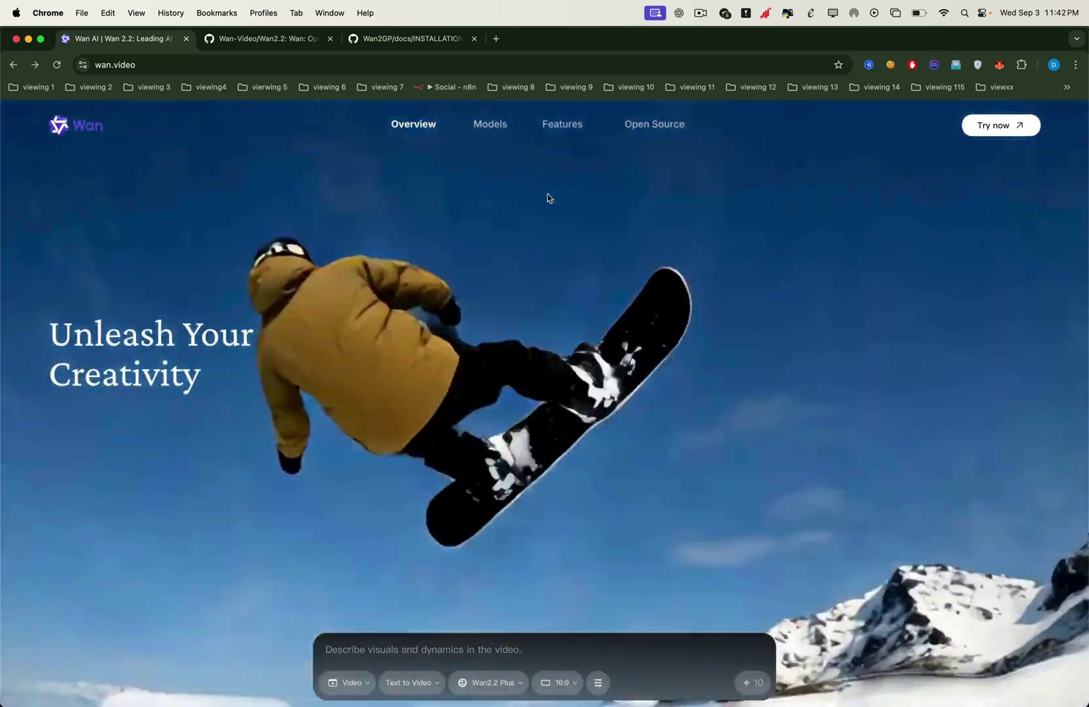
- Browse the wan.video homepage, open its Explore gallery, then switch to the Wan2.2 GitHub repository
scroll(547, 194, "down", 3)
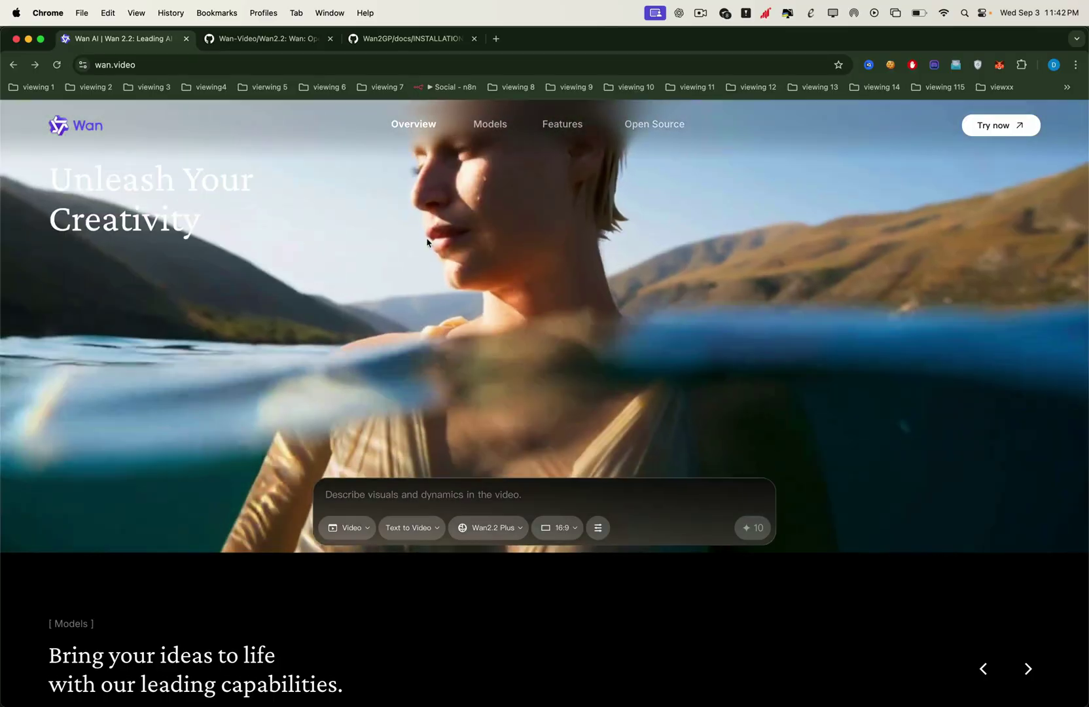
scroll(446, 304, "up", 3)
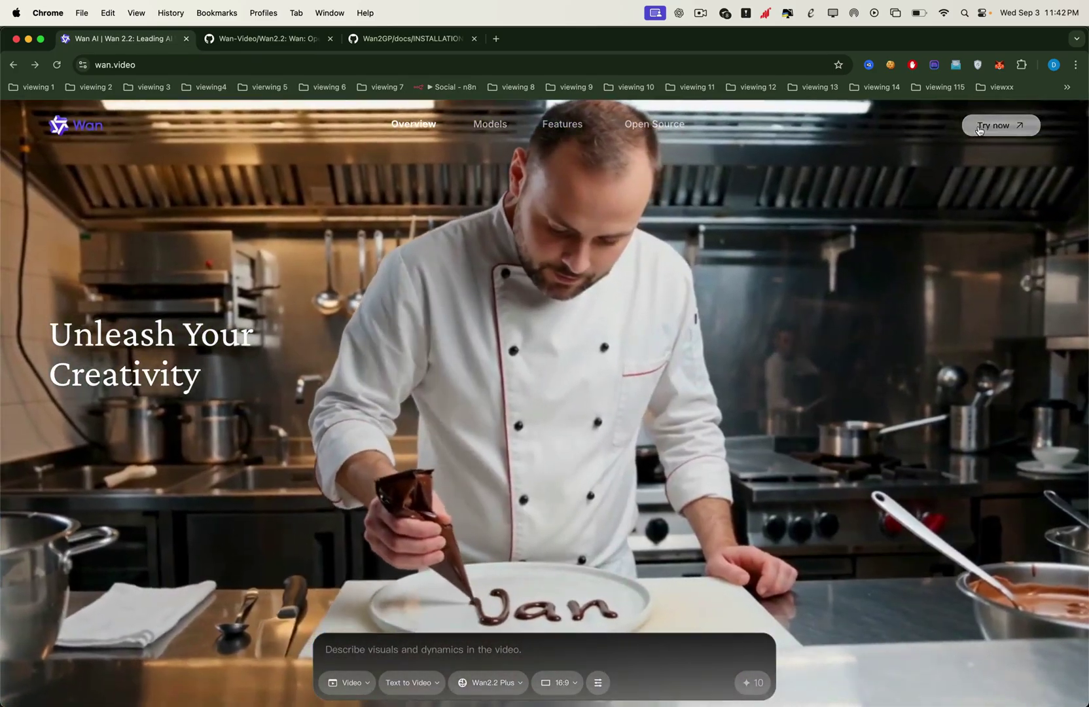
left_click(979, 131)
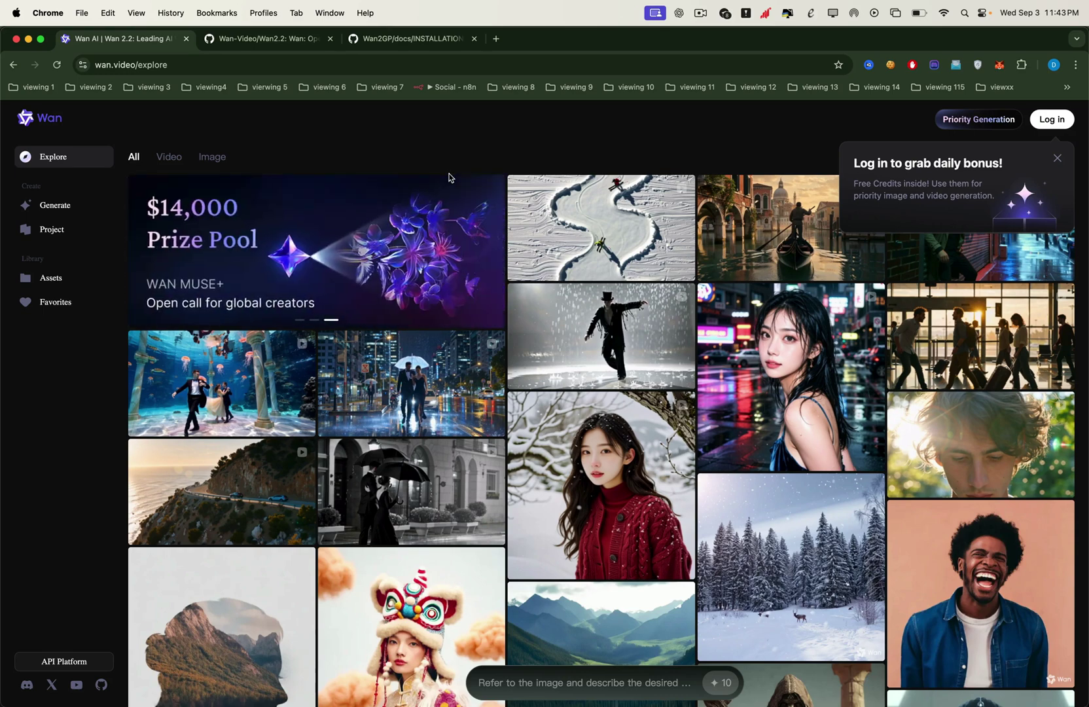
left_click(284, 40)
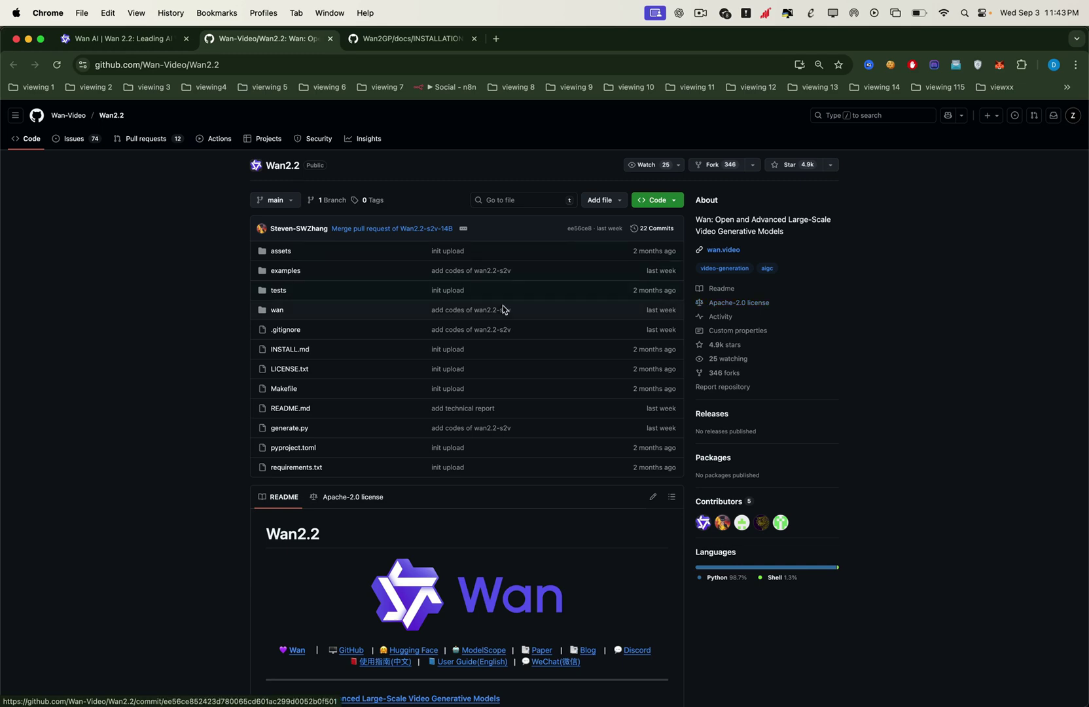
- Scroll the Wan2.2 README down to its Video Demos and Latest News sections
scroll(226, 438, "down", 5)
scroll(226, 440, "down", 1)
scroll(364, 426, "down", 3)
scroll(364, 427, "down", 3)
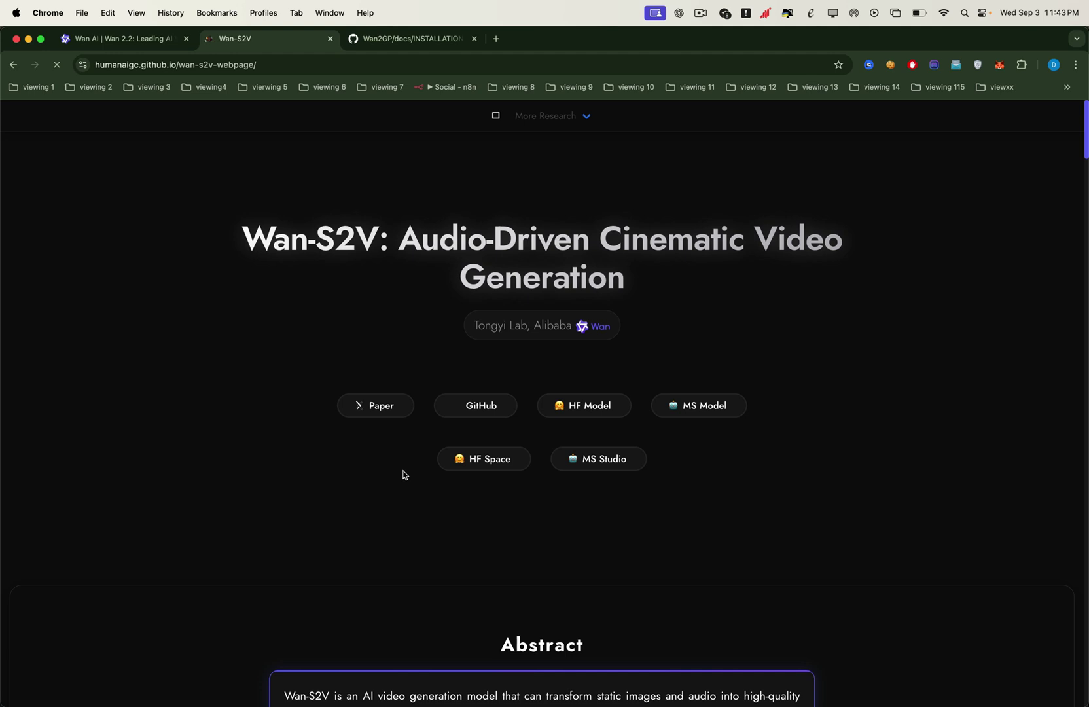
- Play the Wan-S2V generated demo video, then leave full-screen playback
scroll(709, 342, "down", 3)
scroll(709, 357, "down", 5)
scroll(709, 361, "down", 5)
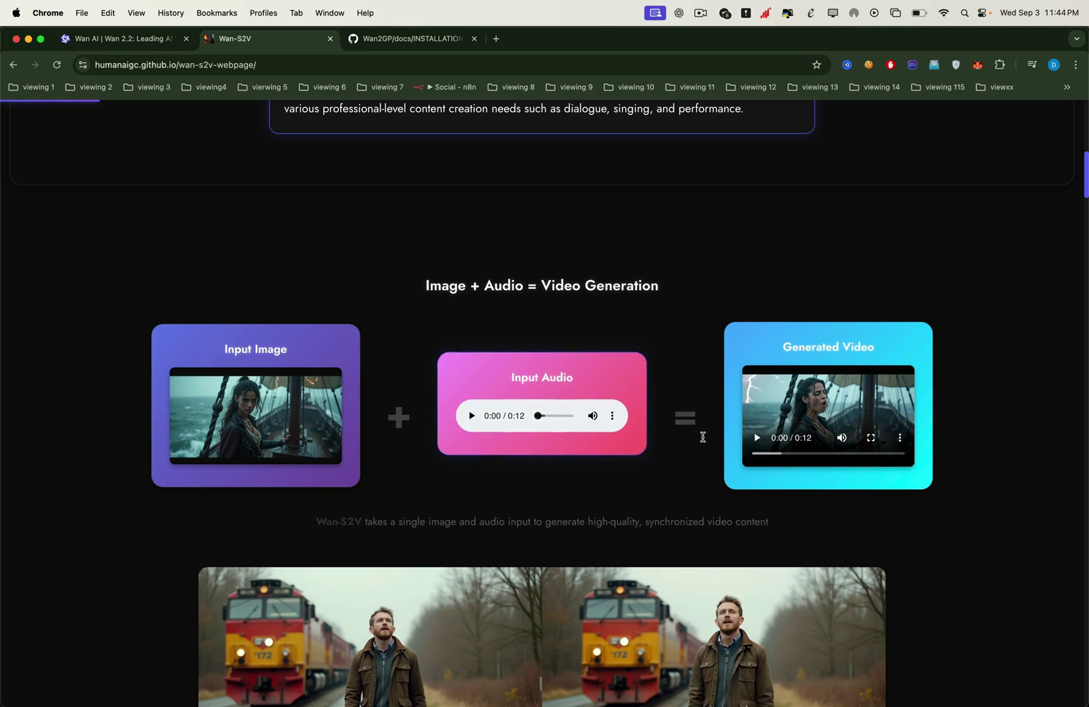
left_click(763, 441)
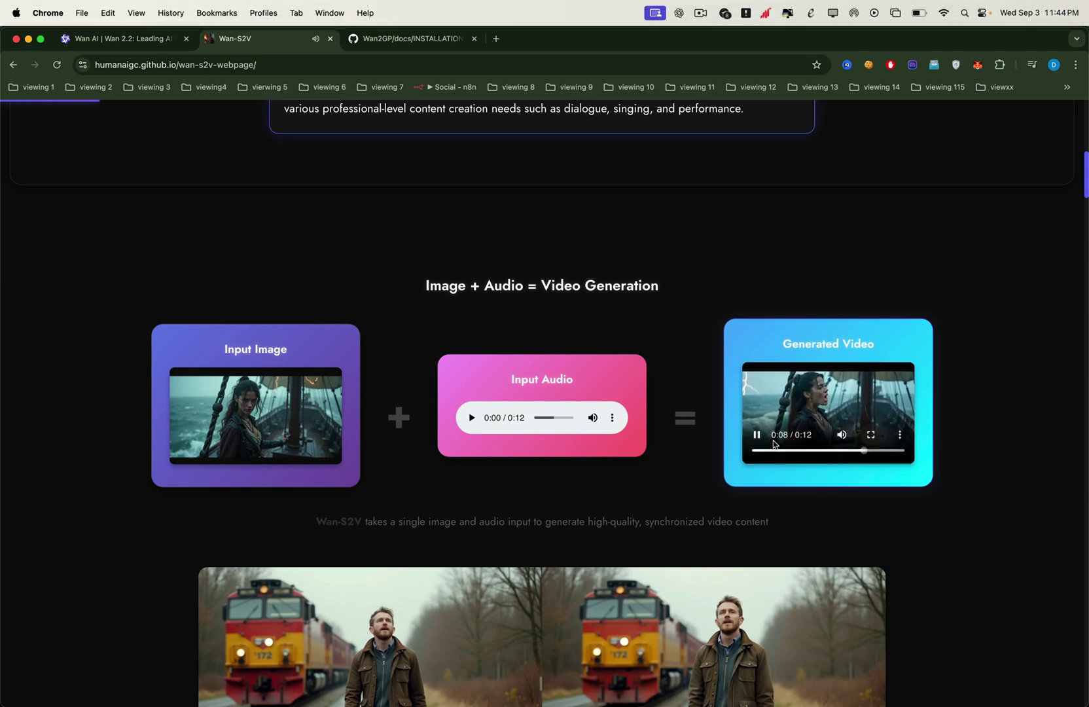
left_click(758, 437)
- Pause the railway singing demo and play the singing-woman demo full screen
scroll(610, 489, "down", 5)
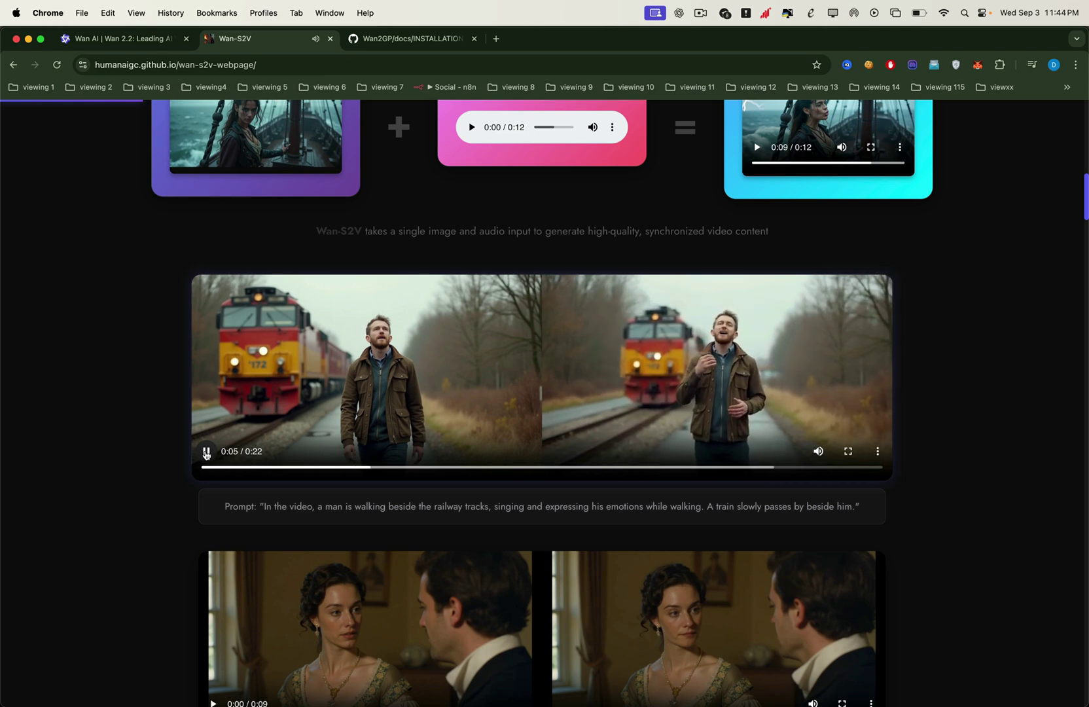
left_click(206, 453)
scroll(204, 455, "down", 4)
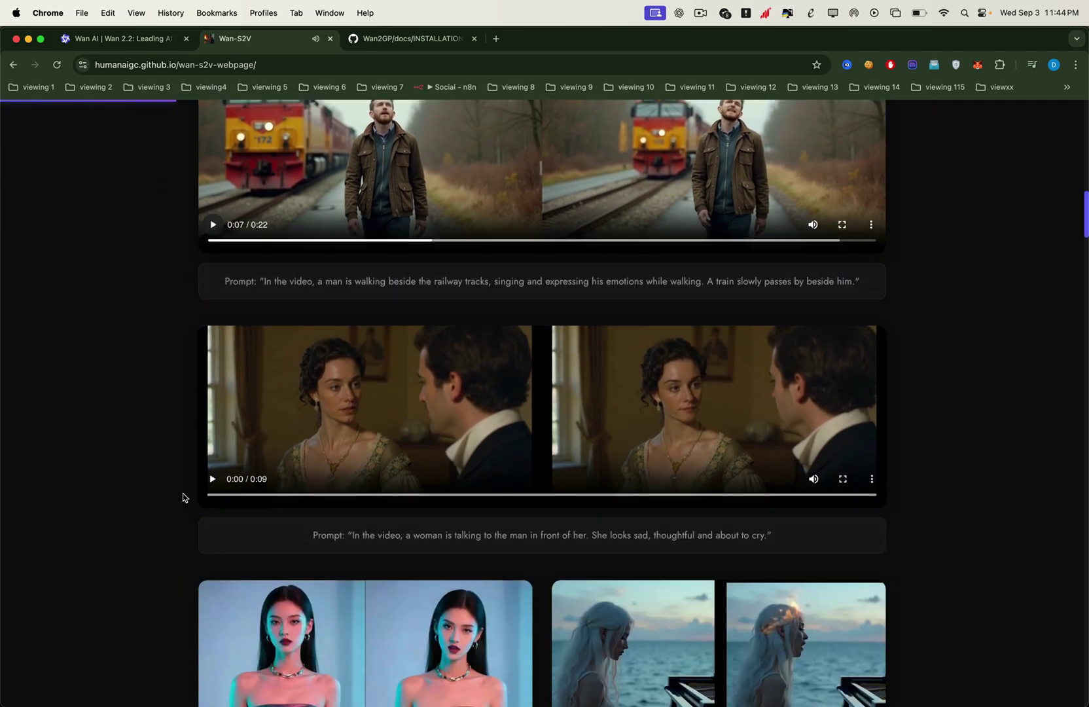
scroll(203, 483, "down", 4)
left_click(206, 531)
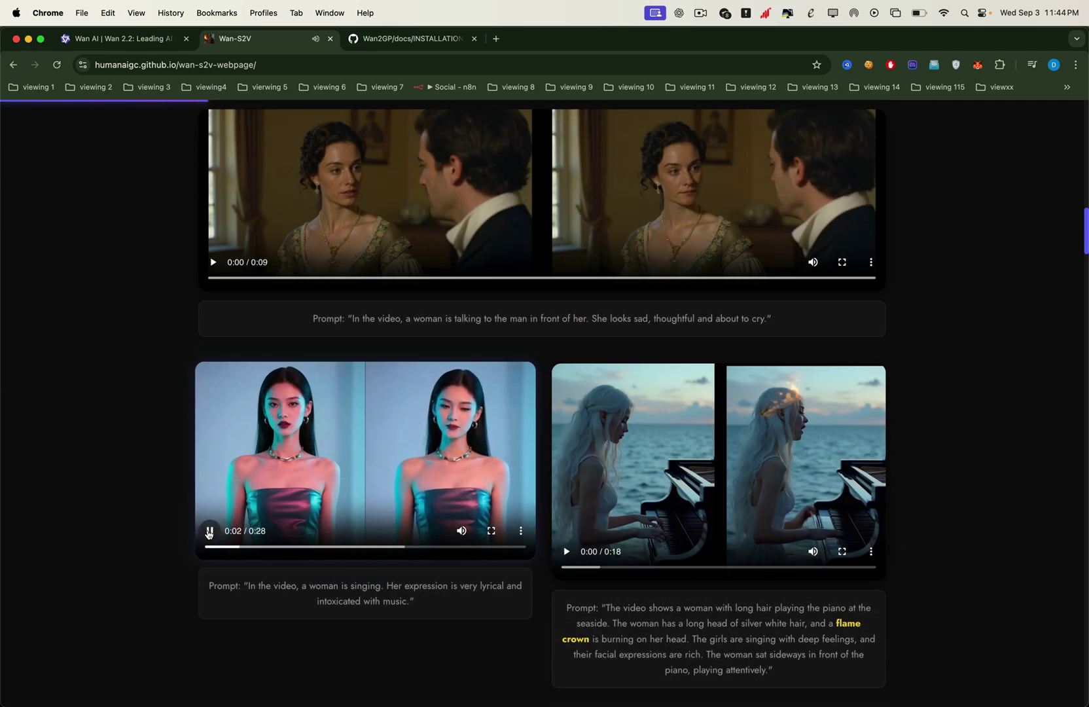
left_click(491, 531)
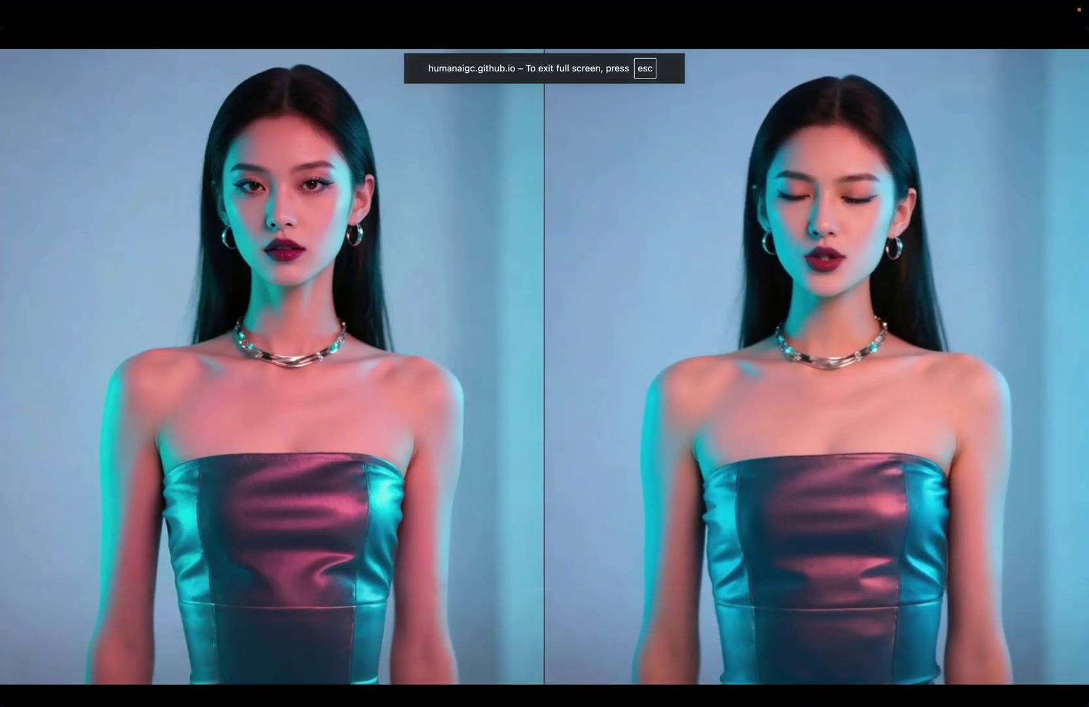
- Pause the singer demo at 0:10, exit fullscreen, and play the flame-crown piano demo
left_click(503, 494)
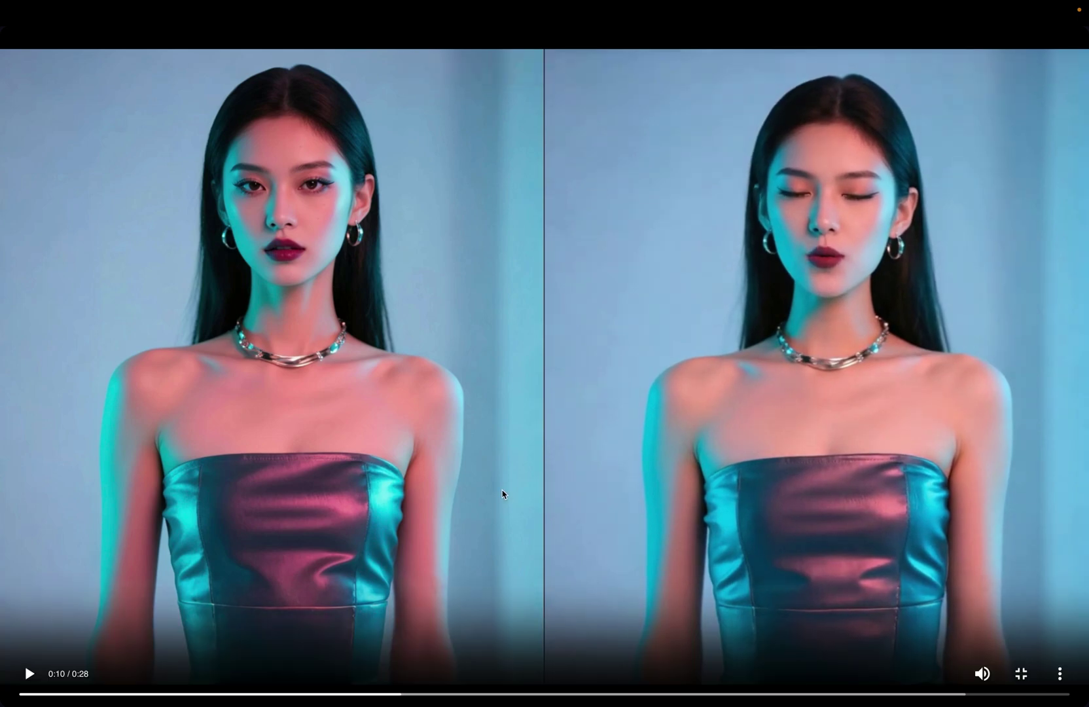
key("Escape")
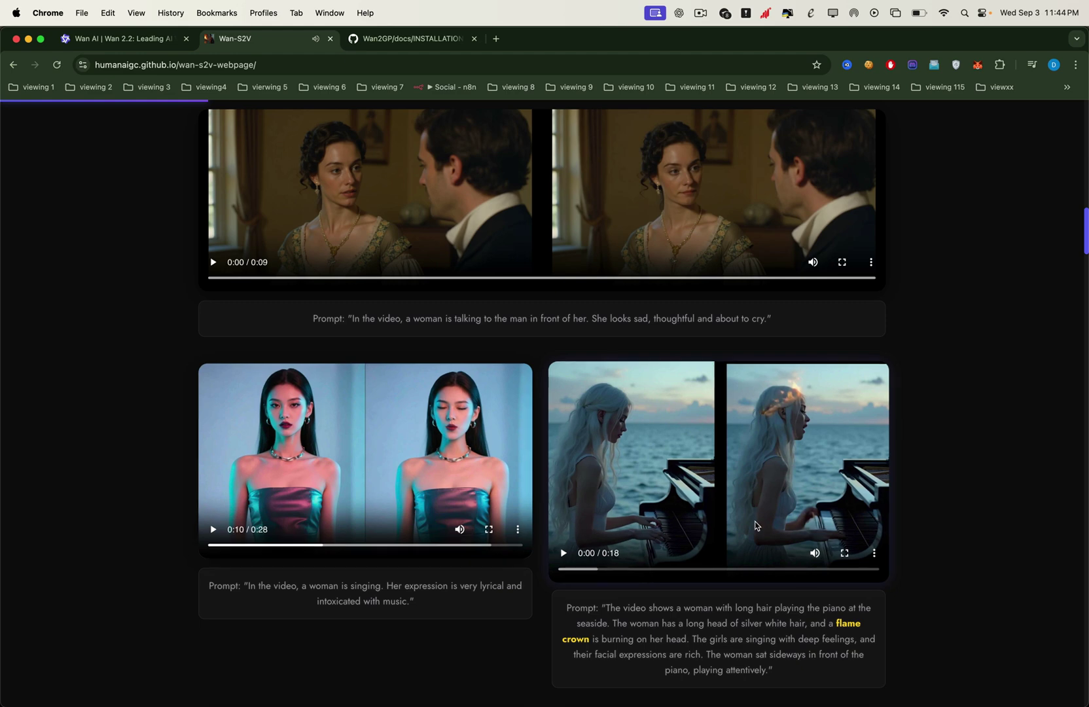
left_click(564, 554)
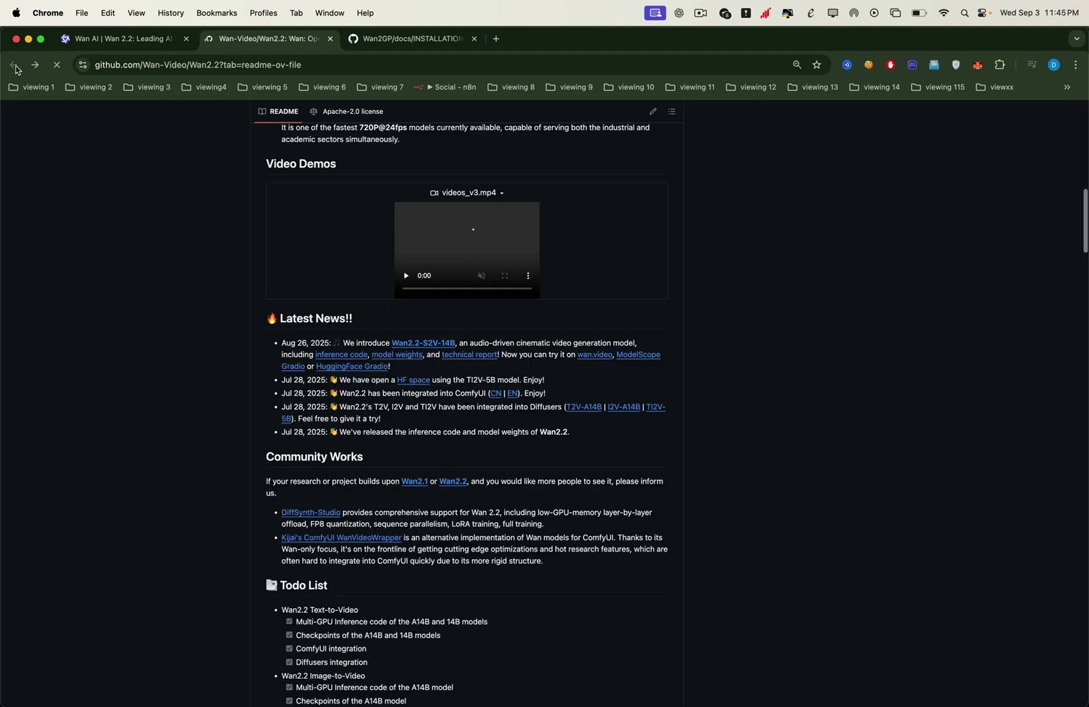
- Scroll the Wan2.2 README's Latest News toward the Wan2.2-TI2V-5B-Diffusers Hugging Face link
scroll(566, 447, "down", 3)
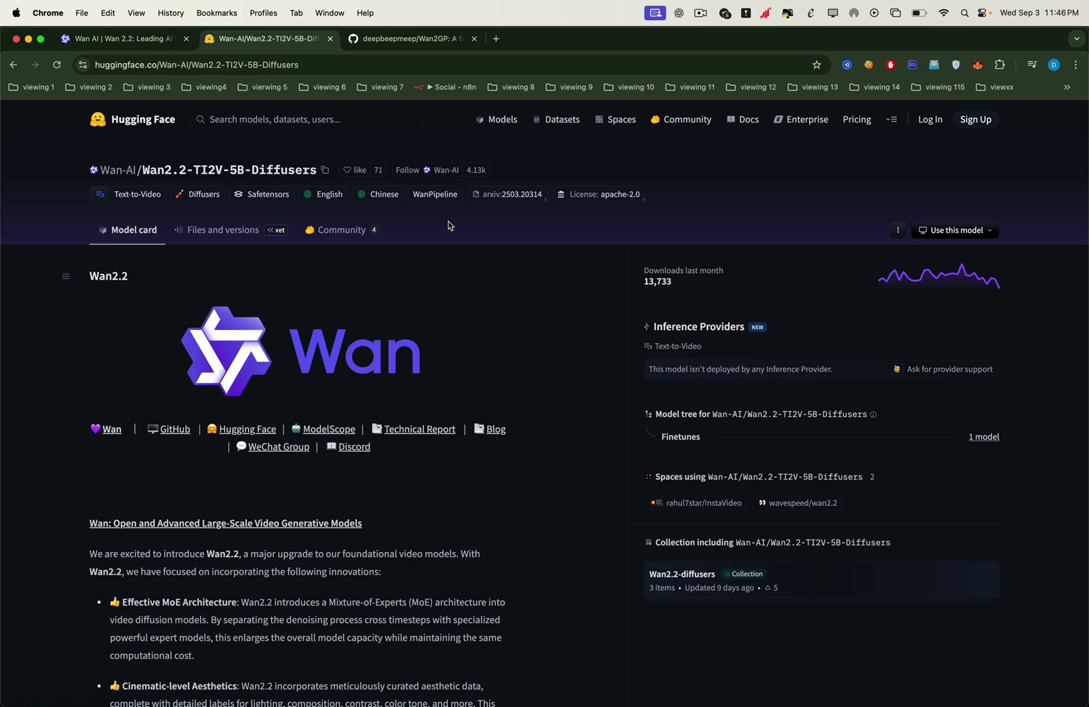
- Switch to the deepbeepmeep/Wan2GP GitHub repository tab
left_click(395, 42)
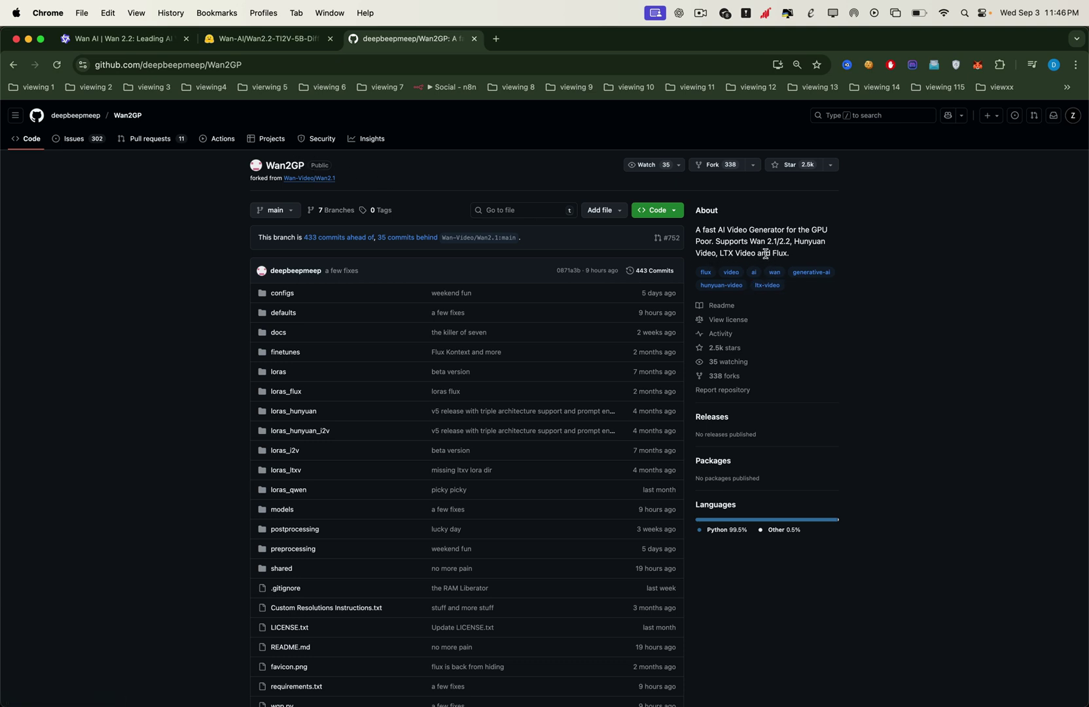
- Scroll through the Wan2GP README before searching Google for conda
scroll(563, 334, "down", 10)
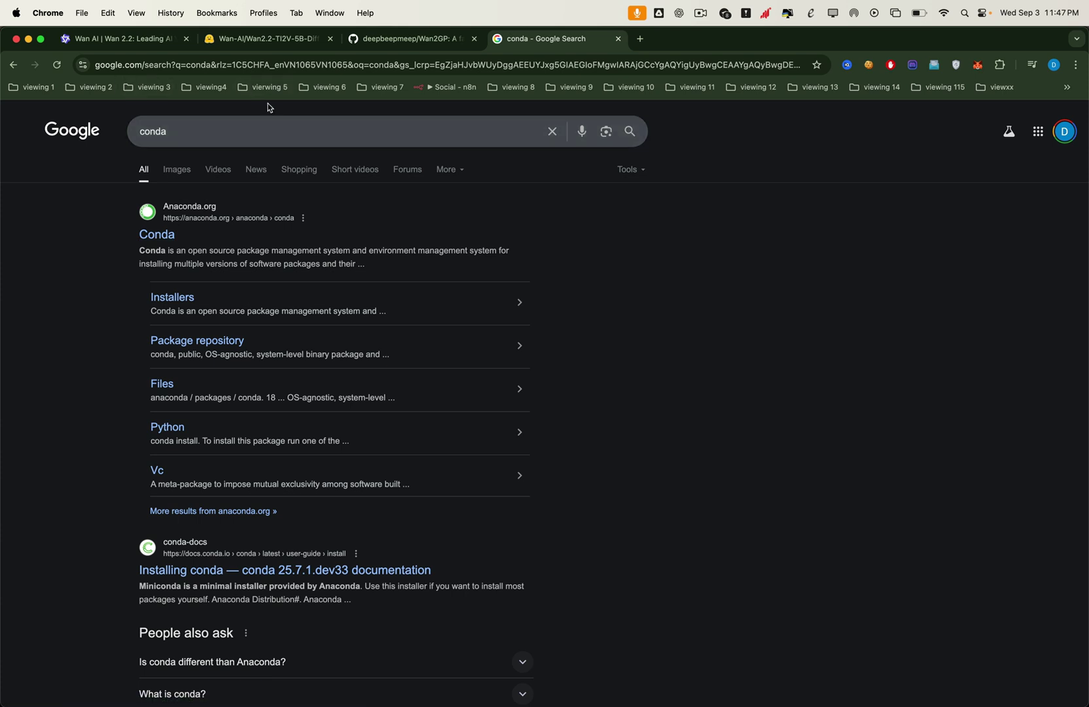
- Open the Anaconda.org conda package page (version 25.7.0) from the search results
left_click(151, 235)
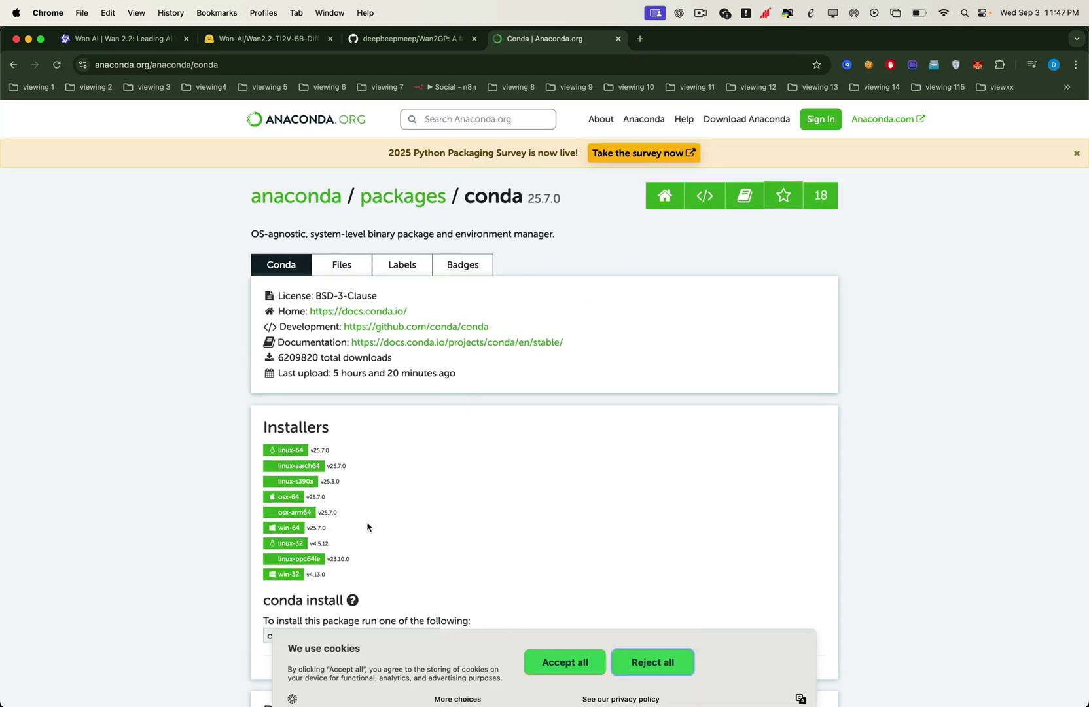
- Scroll the Anaconda.org conda page down to its platform Installers list
scroll(367, 527, "down", 5)
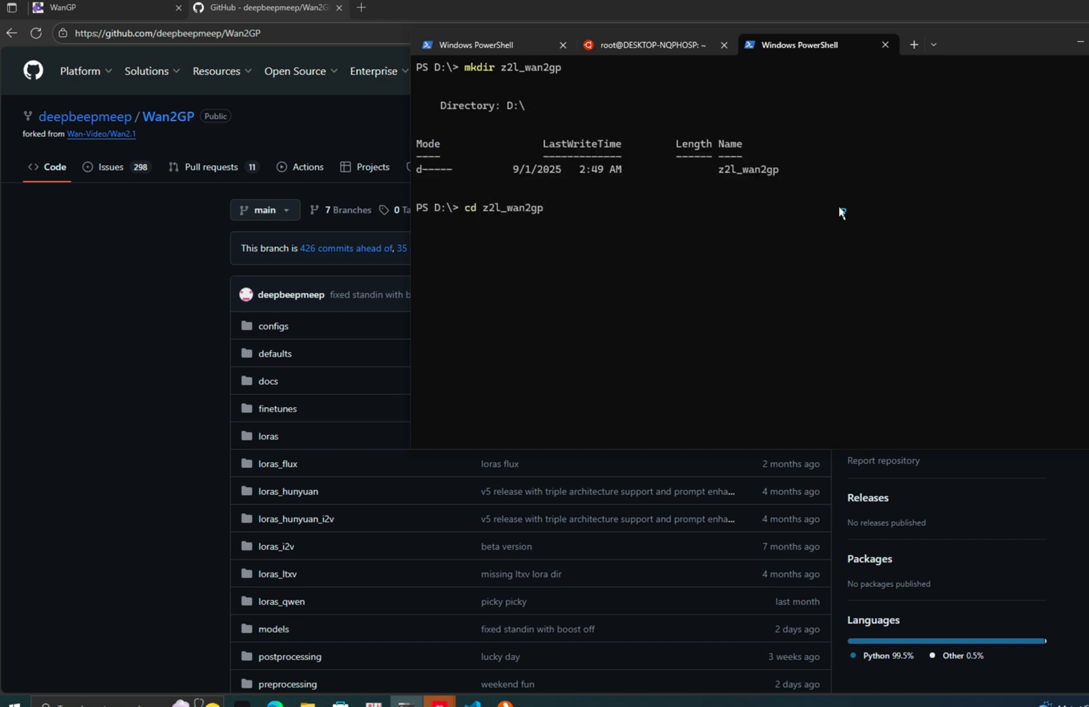
- Enter D:\z2l_wan2gp, then copy the Option 2 manual installation commands from Wan2GP's docs/GETTING_STARTED.md
key("Return")
left_click(179, 251)
left_click(268, 383)
left_click(288, 323)
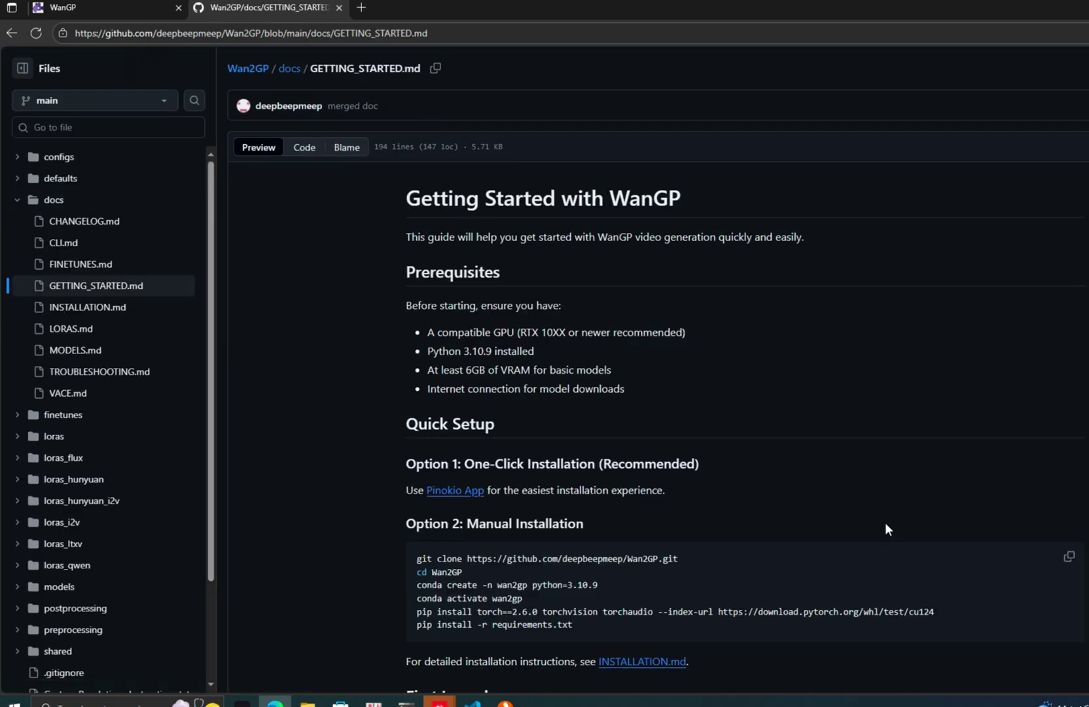
scroll(883, 412, "down", 3)
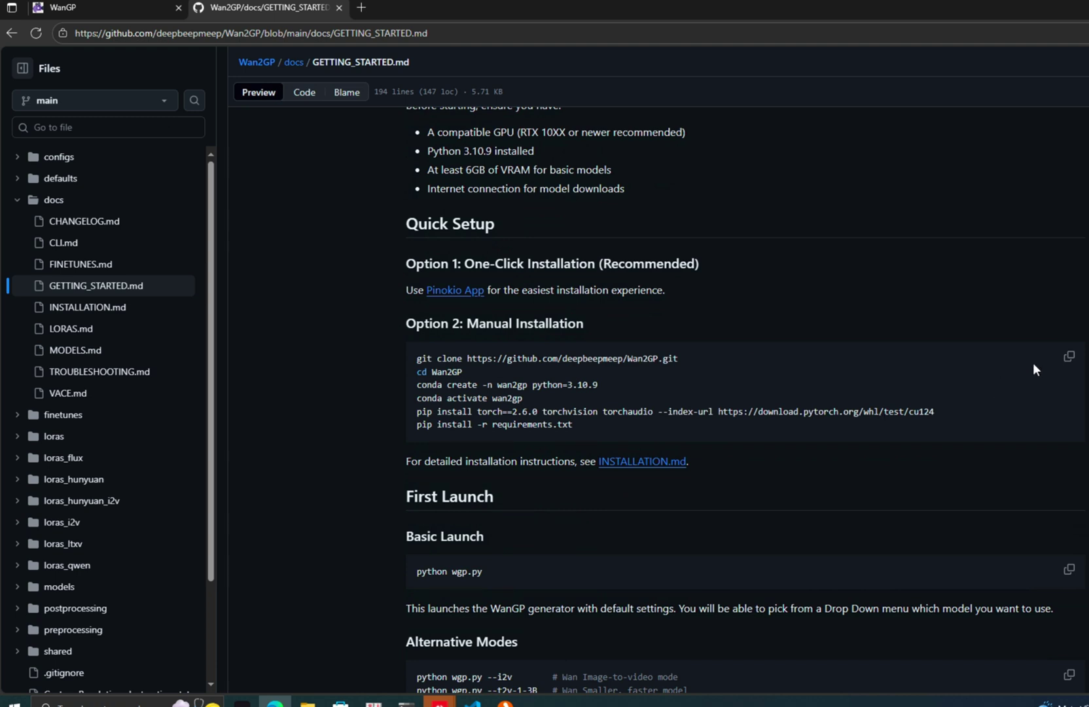
left_click(1071, 357)
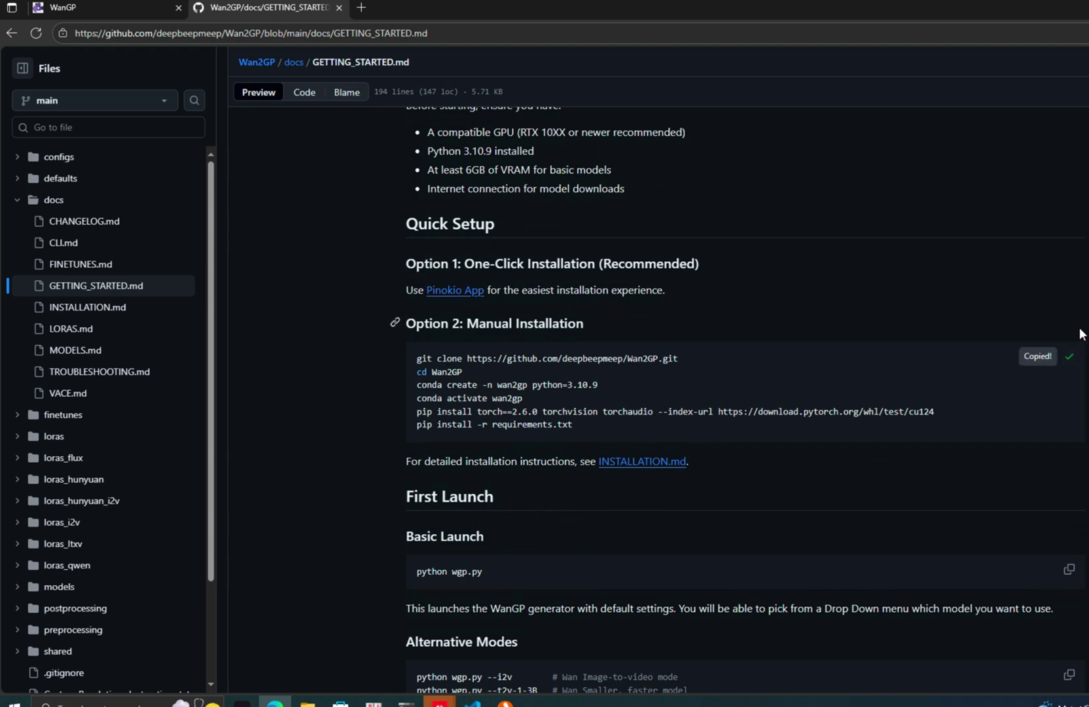
- Run the Wan2GP clone, wan2gp conda environment and requirements commands in PowerShell, accepting conda prompts
key("alt+Tab")
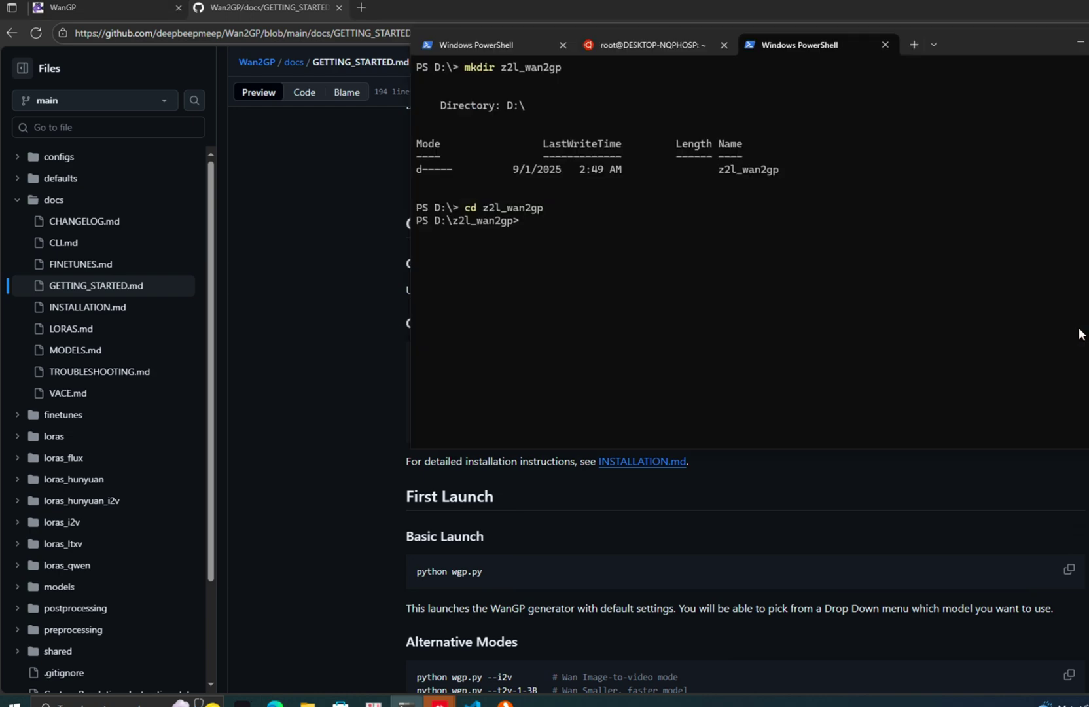
key("ctrl+v")
key("Return")
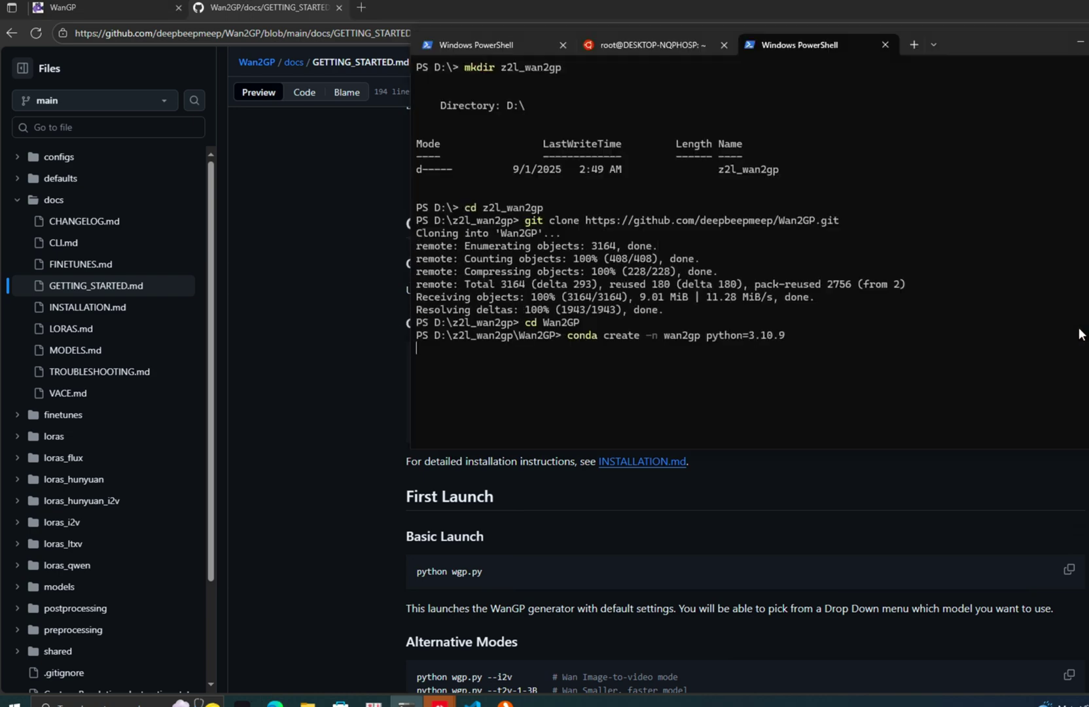
type("y")
key("Return")
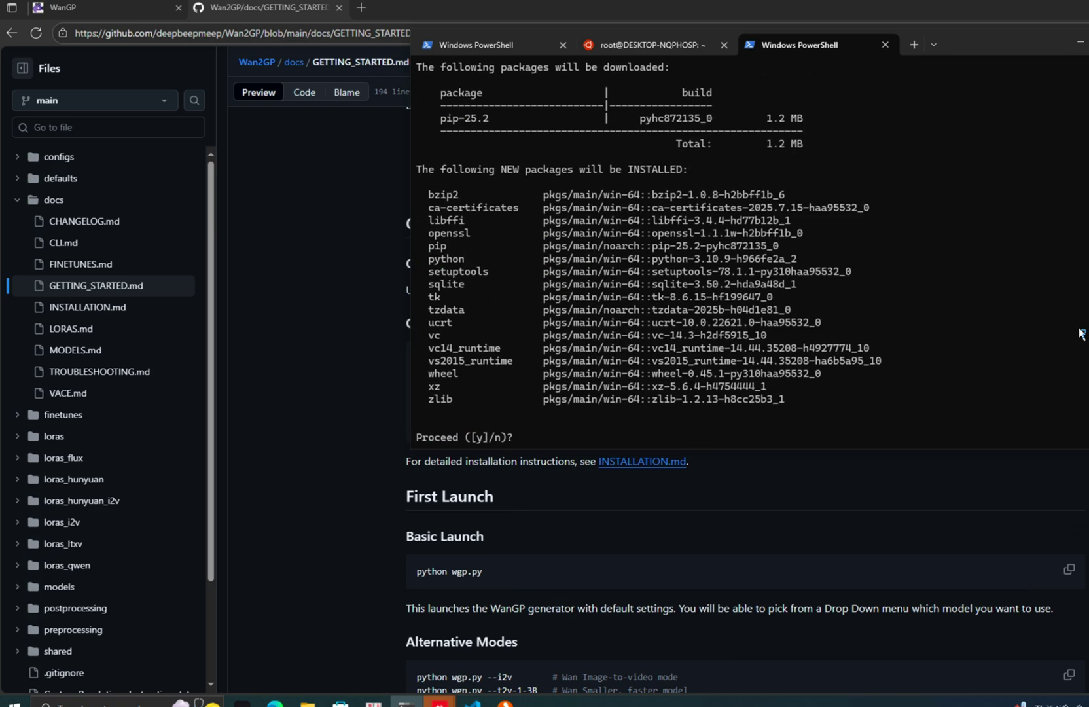
type("y")
key("Return")
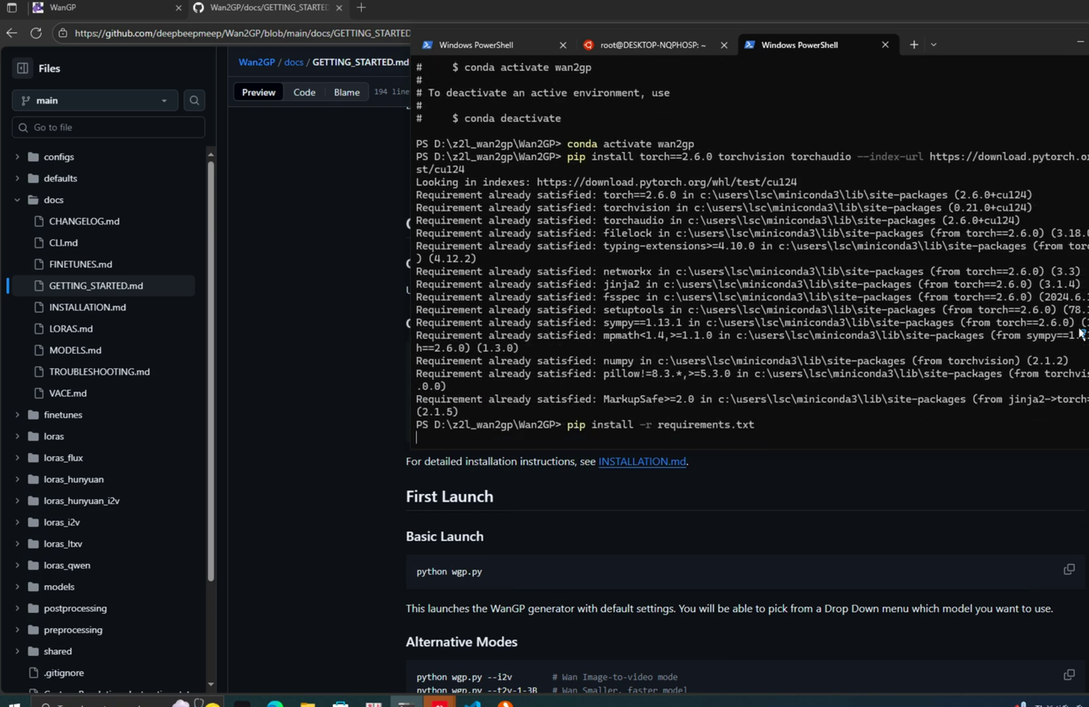
- Launch python wgp.py and open the printed localhost:7860 address in the browser
type("python wgp.py")
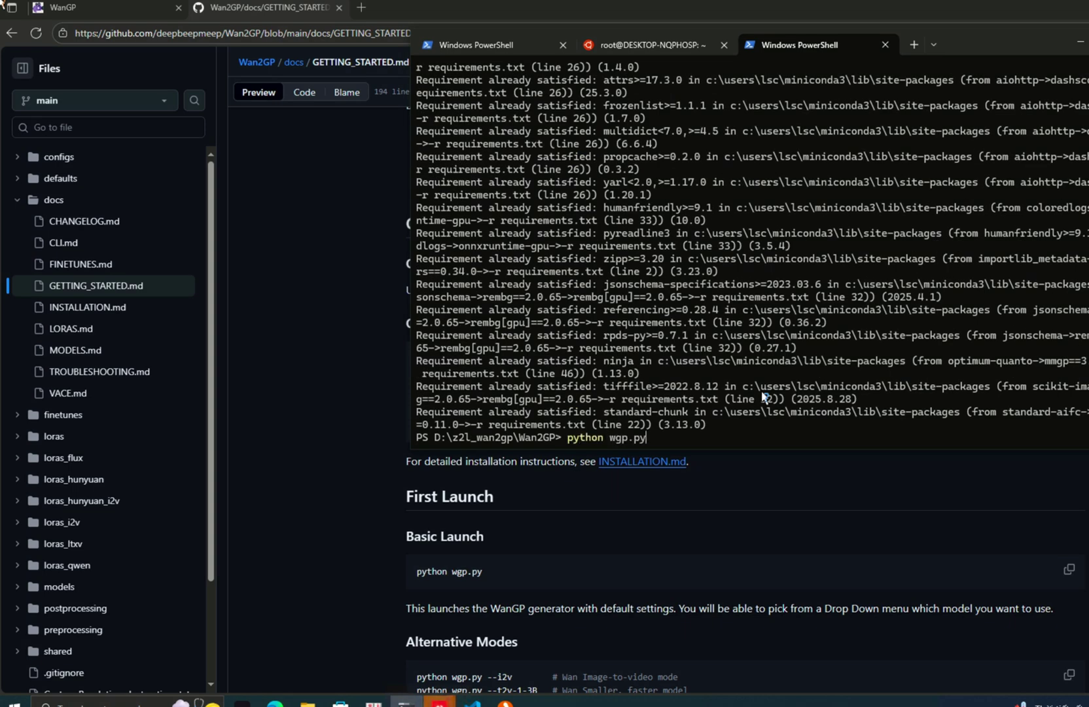
key("Return")
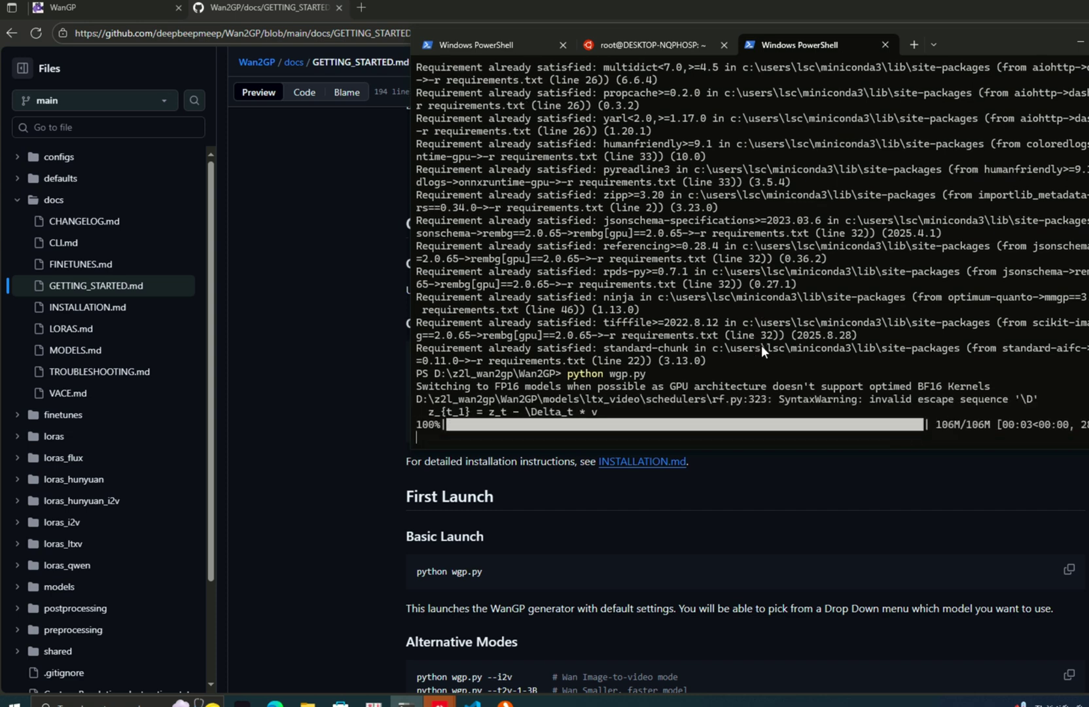
left_click_drag(563, 396, 700, 400)
key("ctrl+c")
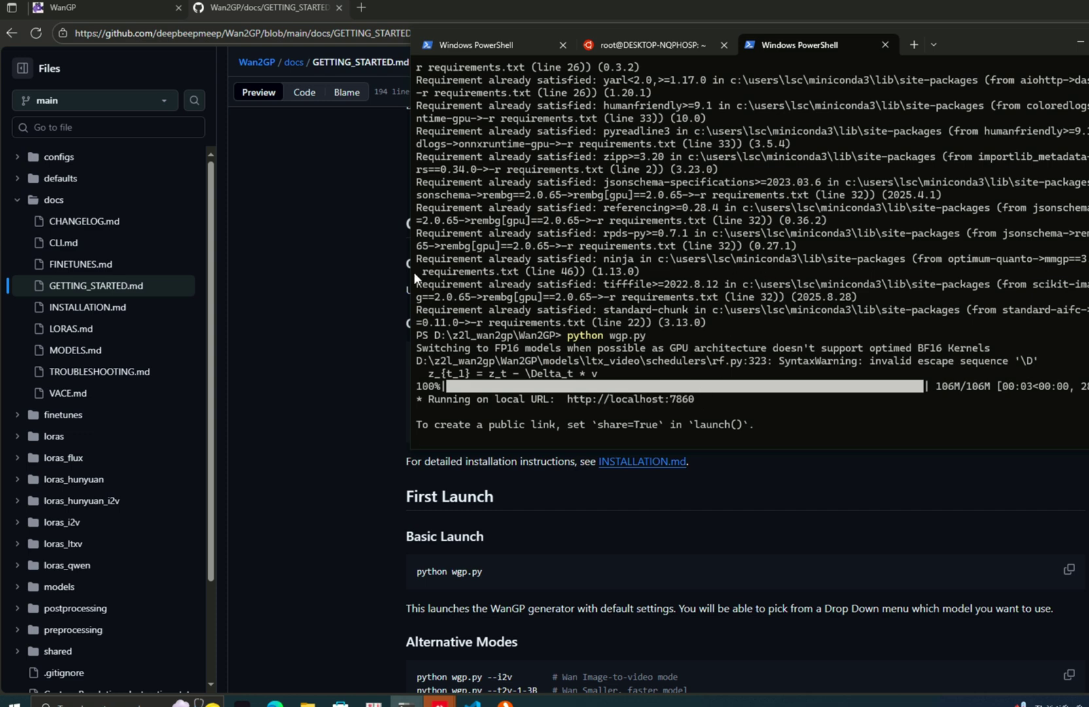
left_click(334, 244)
left_click(279, 29)
key("ctrl+v")
key("Return")
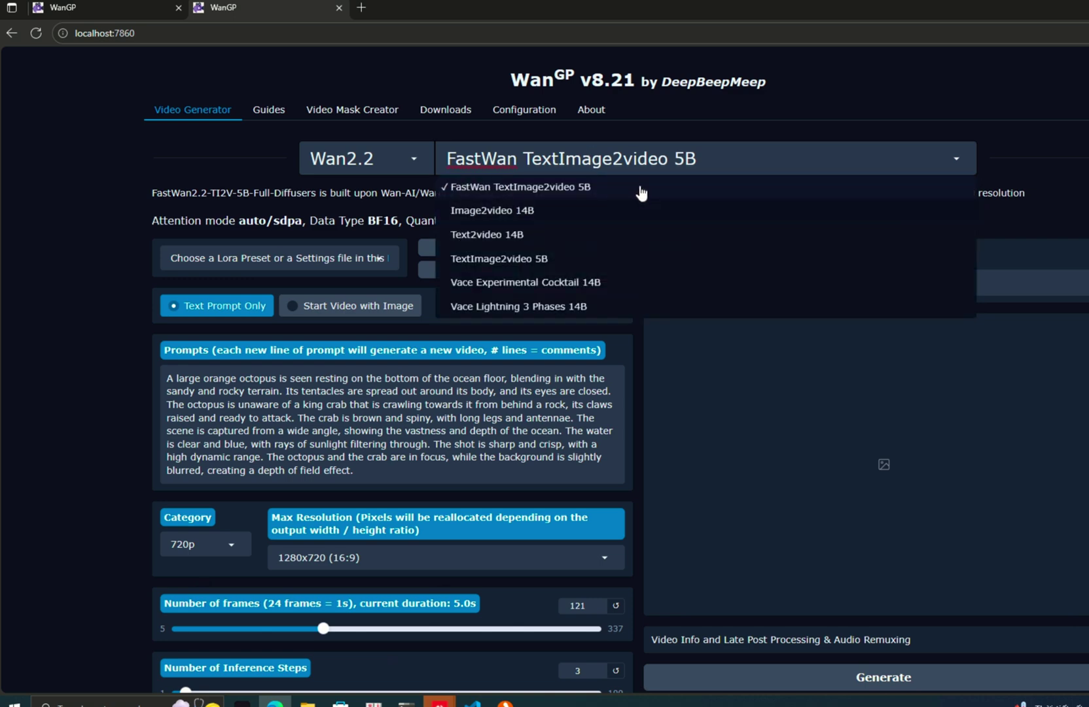
- Browse the Wan2.1 model list, then return to Wan2.2 with FastWan TextImage2video 5B selected
left_click(367, 159)
left_click(357, 187)
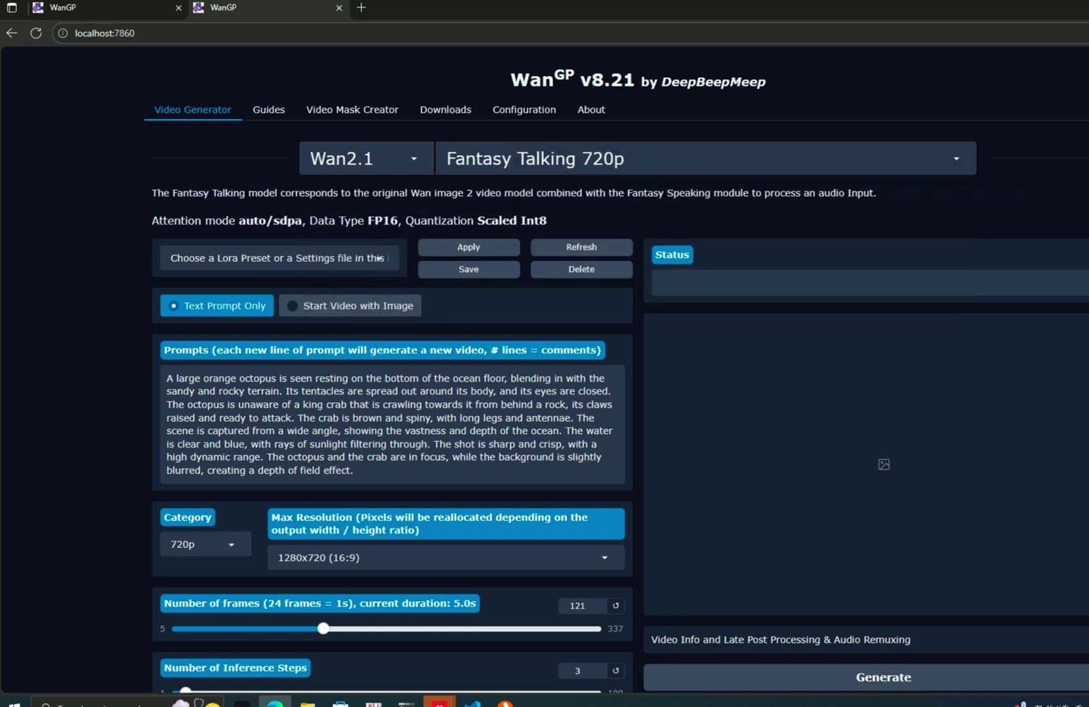
left_click(555, 158)
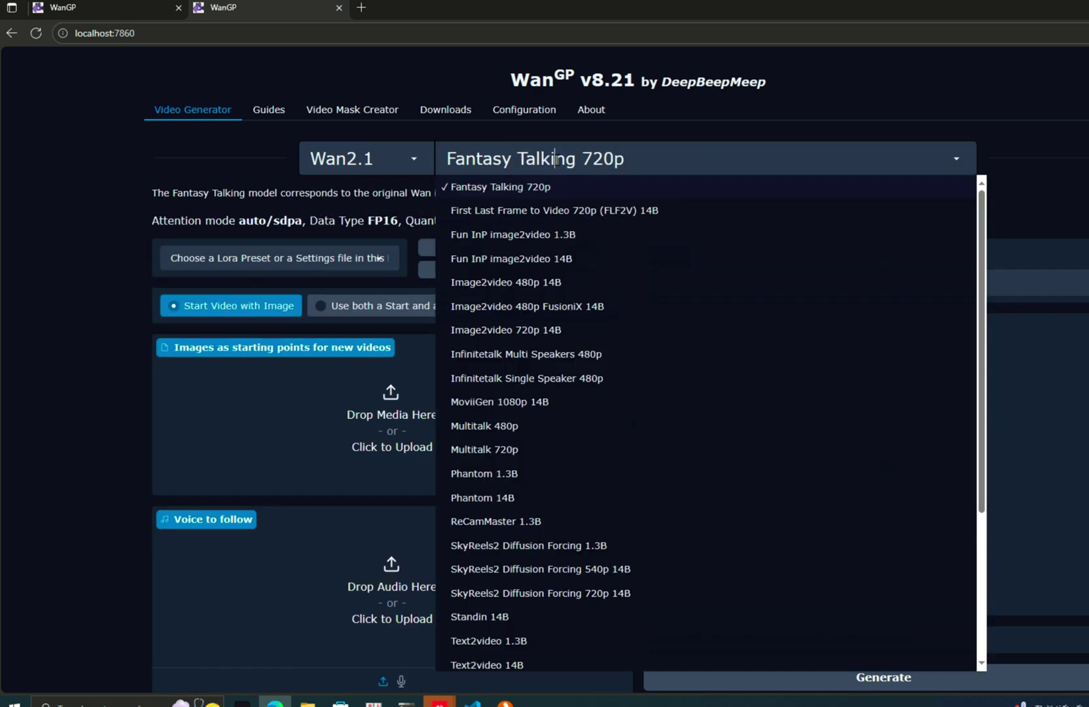
left_click(366, 159)
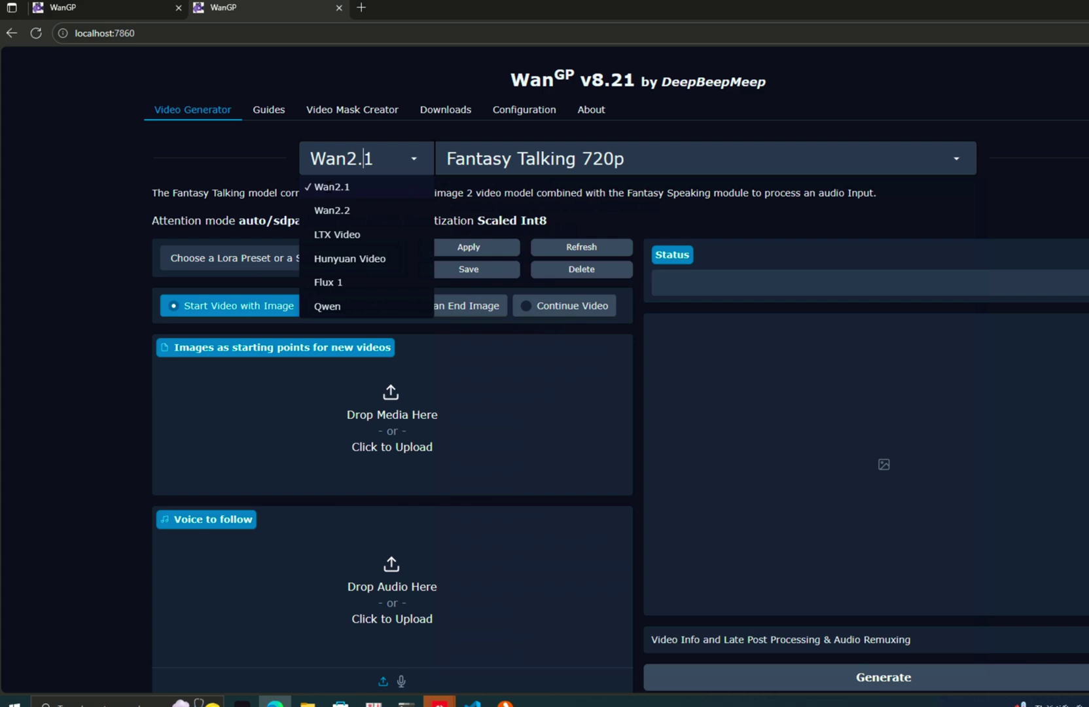
left_click(338, 211)
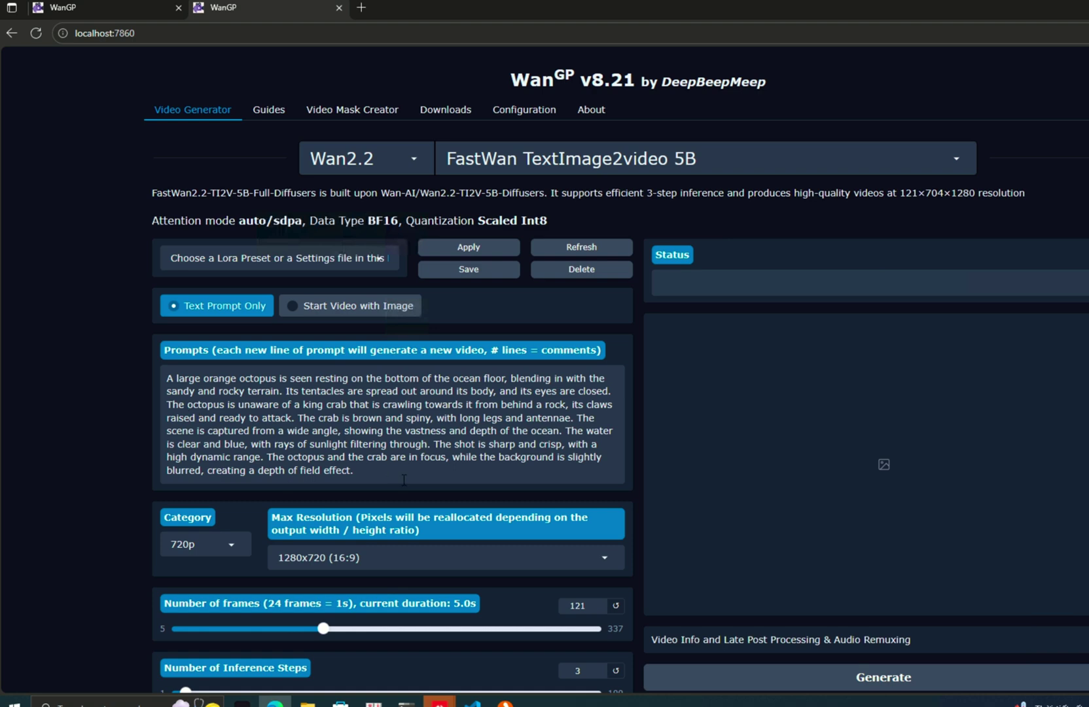
- Choose the 480p category, giving 832x624 (4:3), and review the remaining settings below
left_click(218, 540)
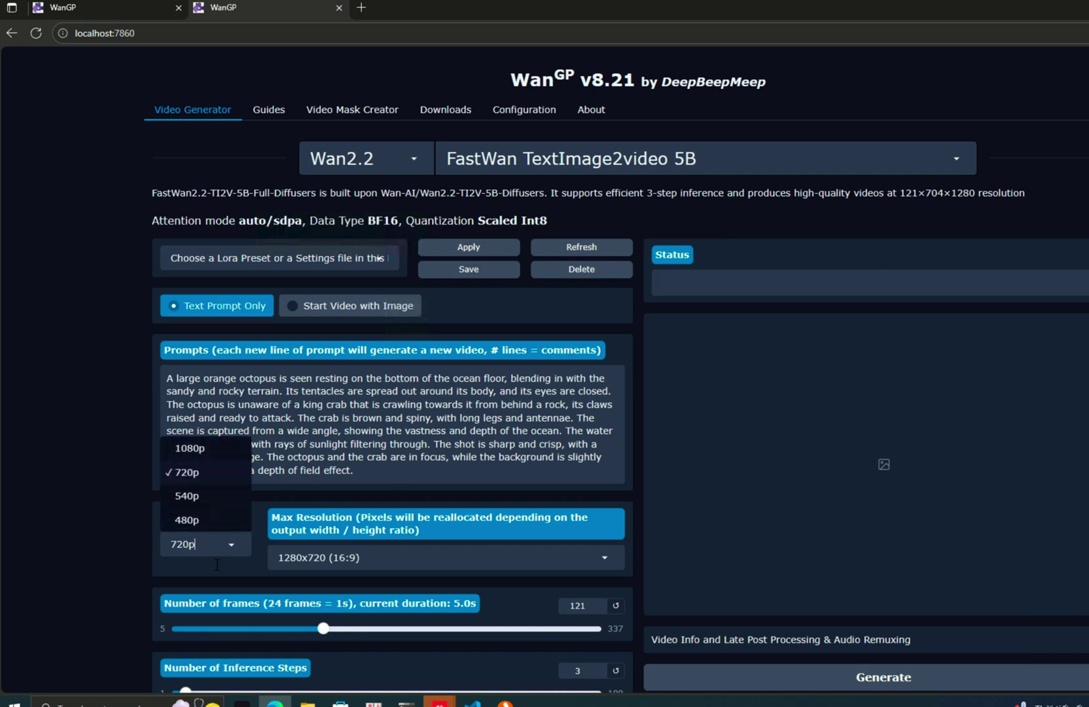
left_click(194, 523)
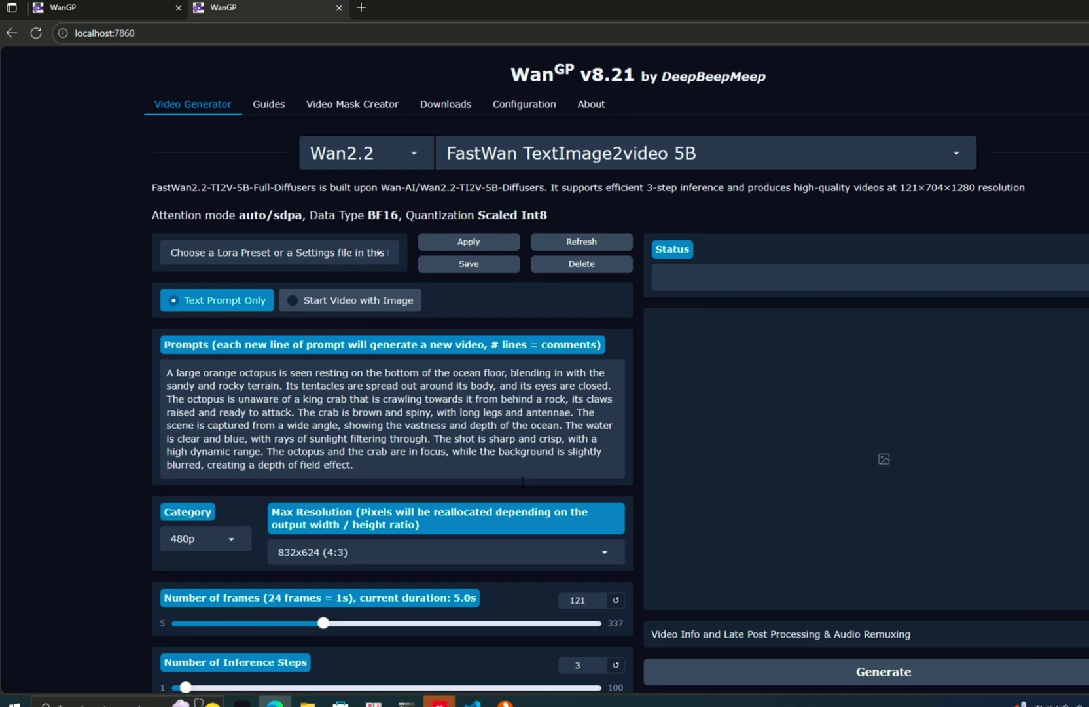
scroll(922, 335, "down", 3)
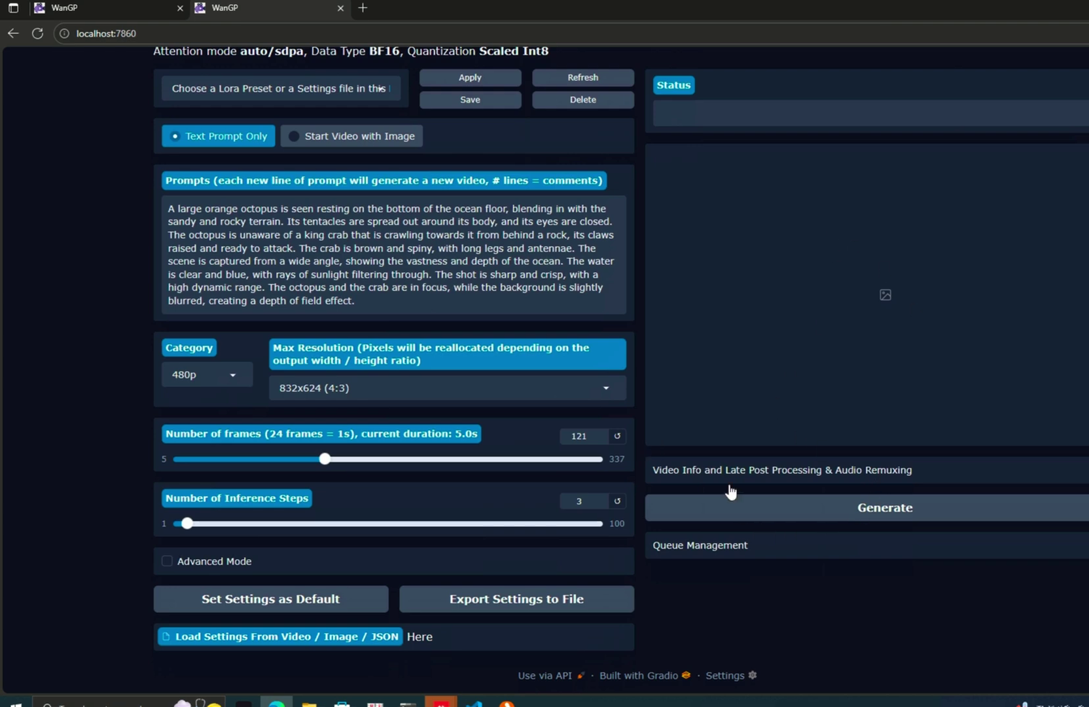
- Start generating the 480p octopus-and-crab video and follow its progress in PowerShell
left_click(821, 507)
key("alt+Tab")
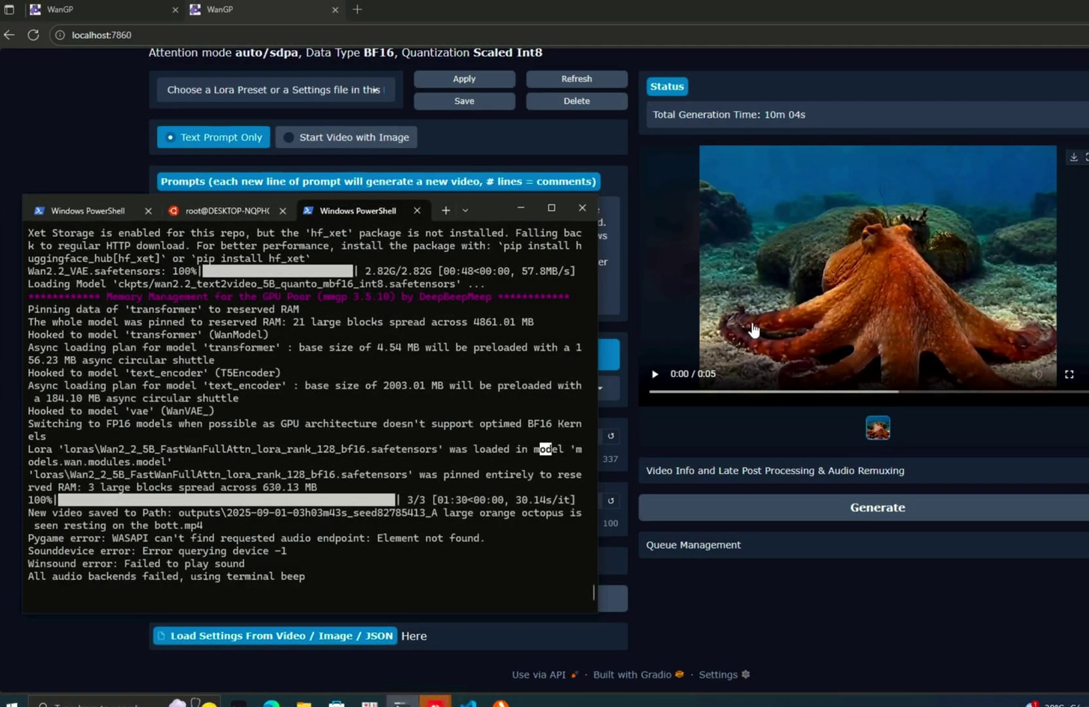
- Bring the browser back to view the finished 5-second 832x624 octopus clip
left_click(666, 428)
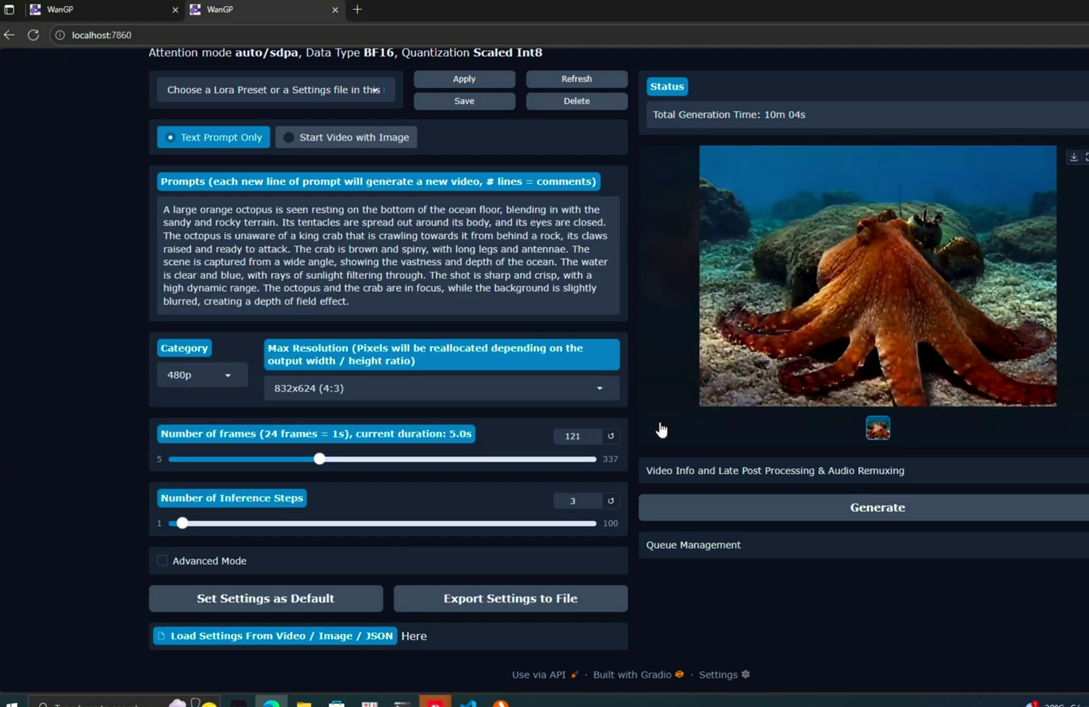